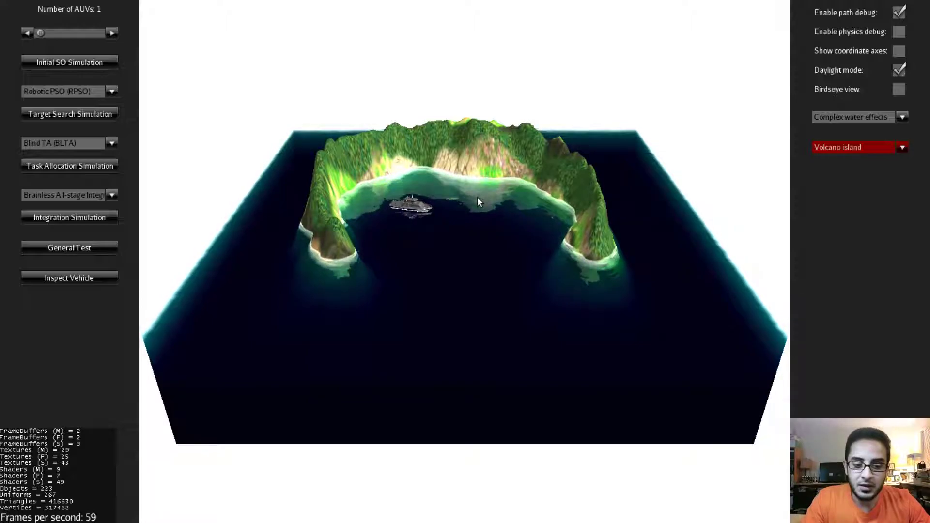
Examine the Volcano island scene with its bay and ship from several camera distances and angles
key("w")
key("s")
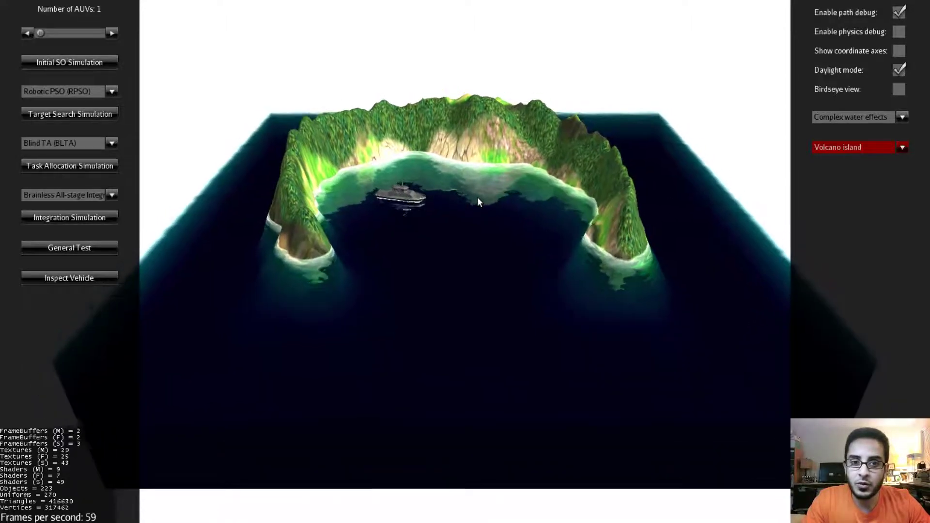
key("a")
key("d")
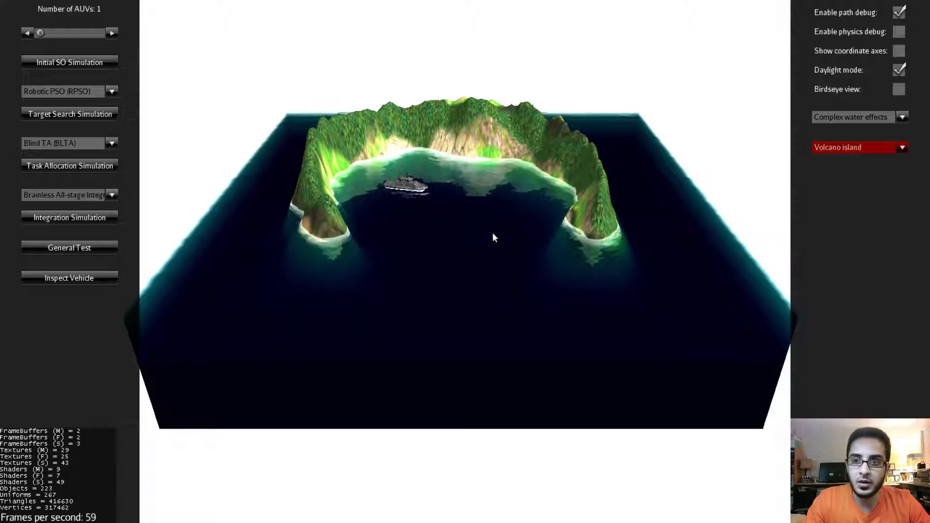
left_click_drag(486, 217, 484, 189)
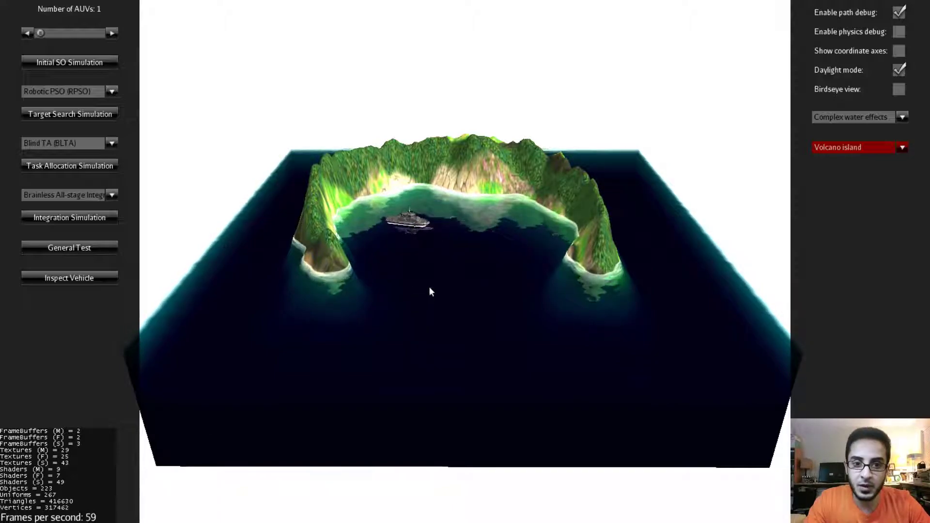
left_click_drag(428, 286, 420, 265)
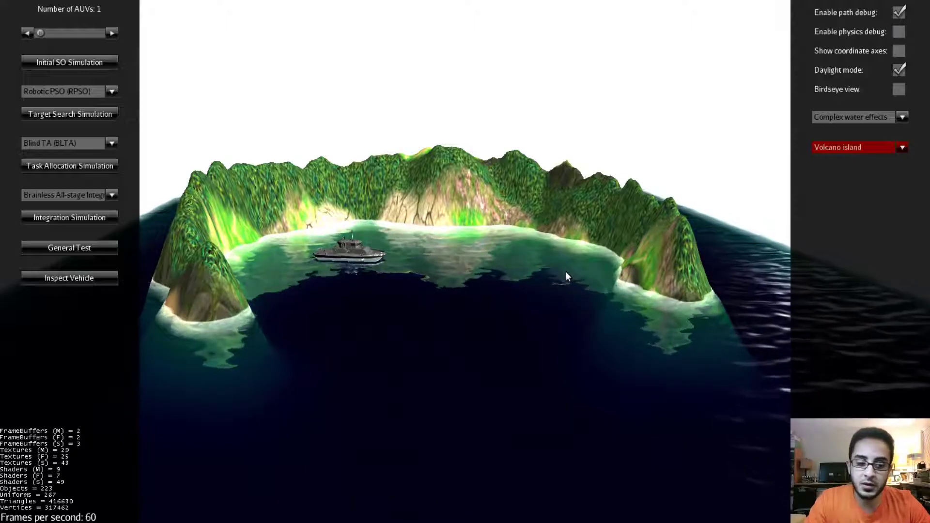
scroll(565, 271, "down", 1)
left_click_drag(565, 271, 507, 289)
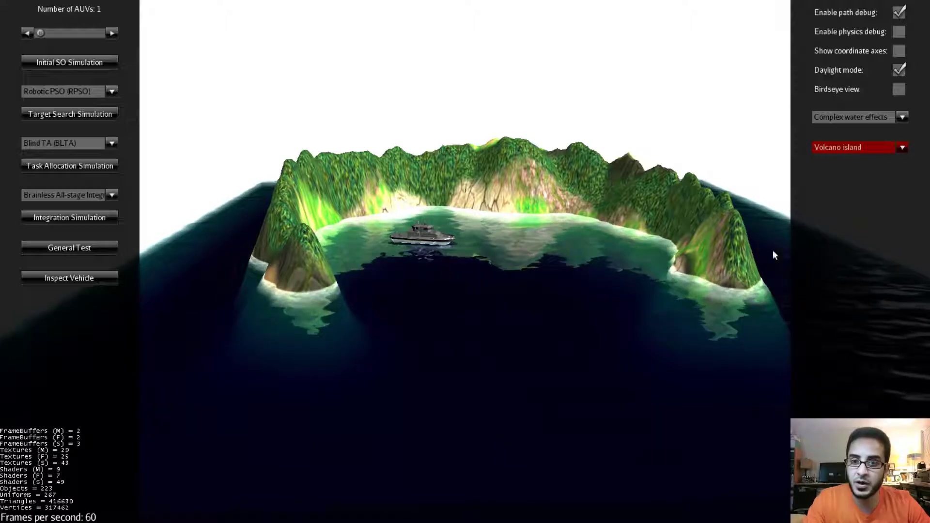
mouse_move(773, 251)
left_mouse_down()
mouse_move(819, 252)
mouse_move(791, 252)
left_mouse_up()
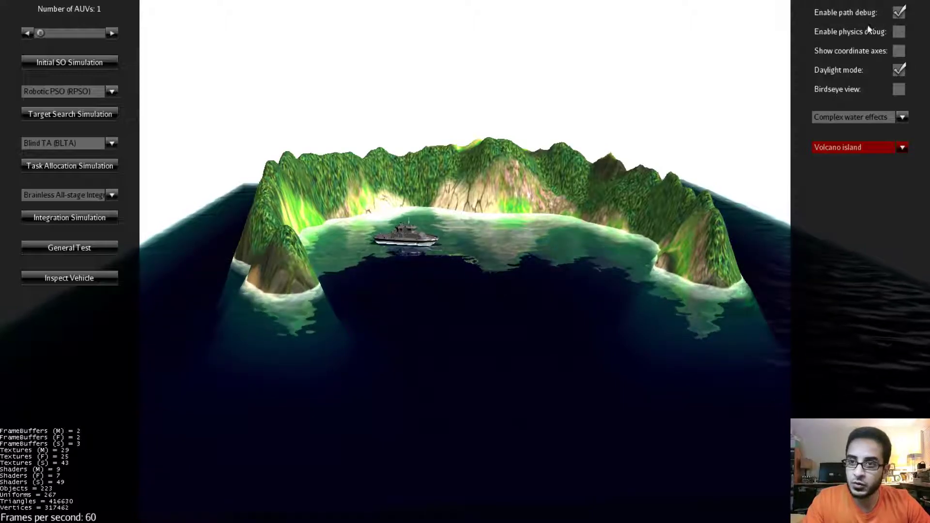
Enable physics debug, inspect the collision meshes of the terrain and ship from different angles, and disable it again
left_click(897, 31)
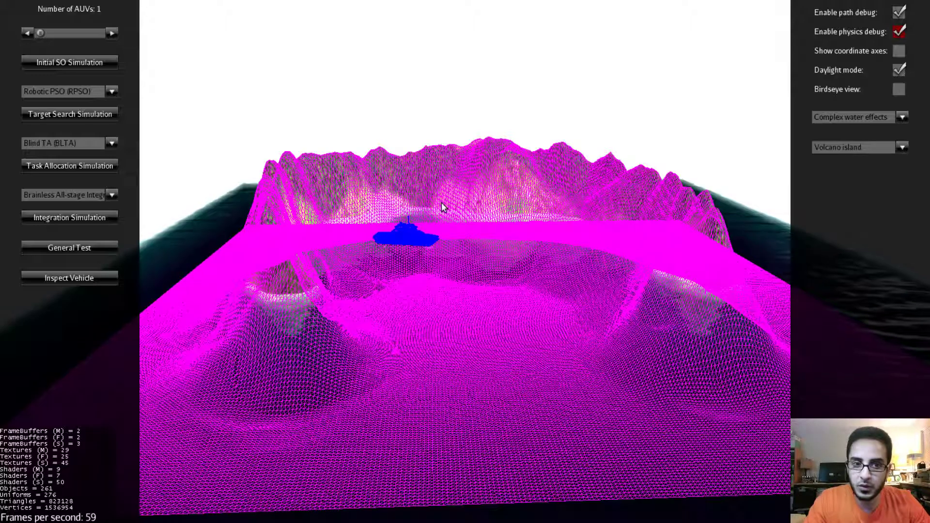
key("s")
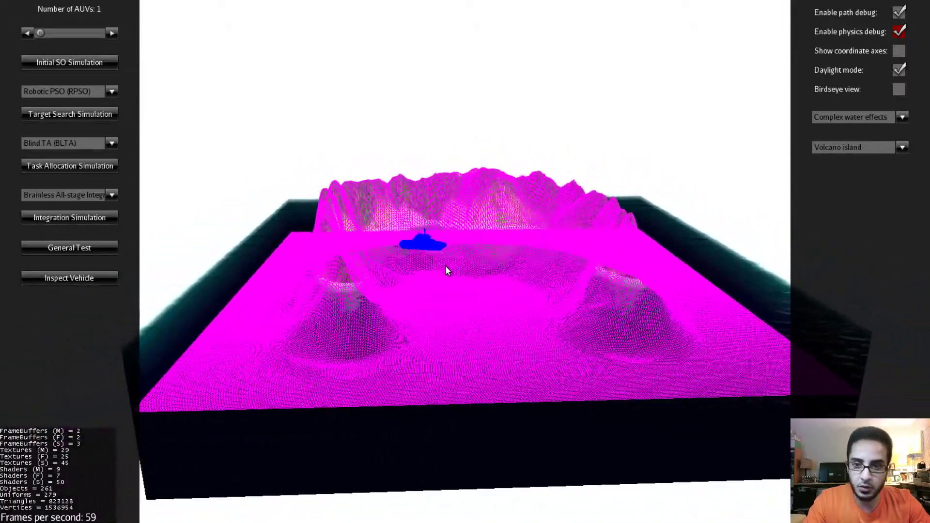
key("d")
left_click_drag(445, 266, 438, 272)
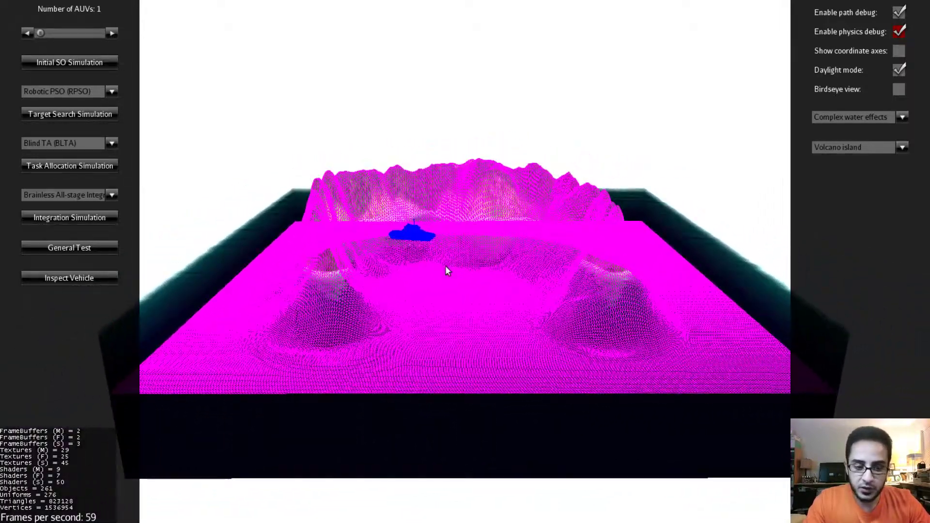
scroll(445, 265, "up", 4)
key("w")
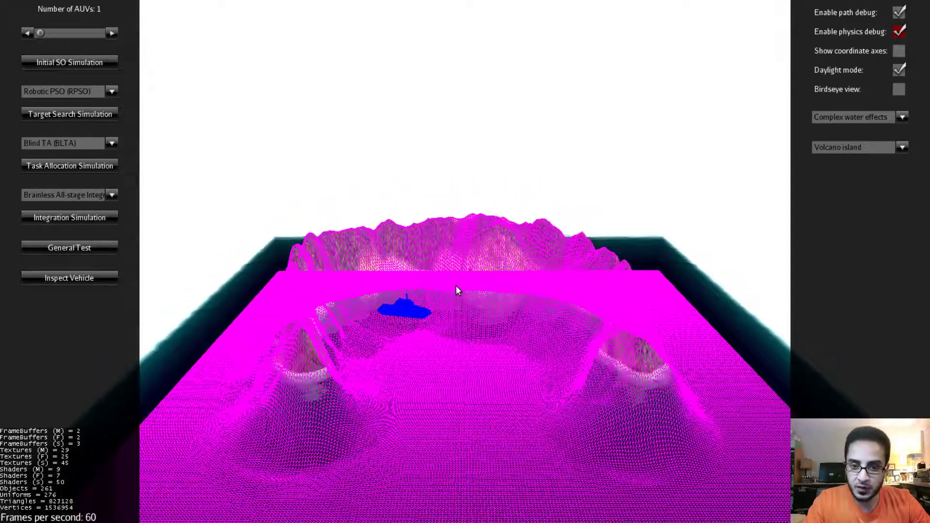
left_click_drag(455, 286, 464, 336)
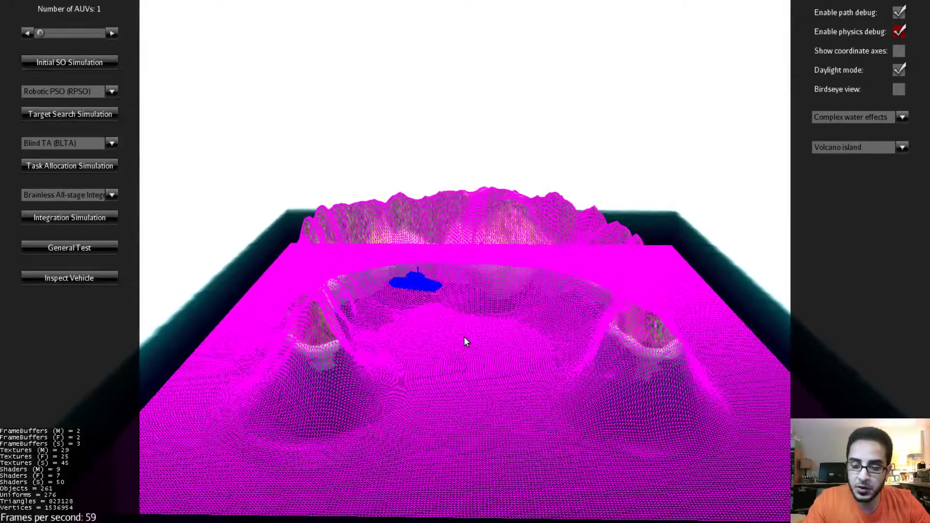
left_click(899, 32)
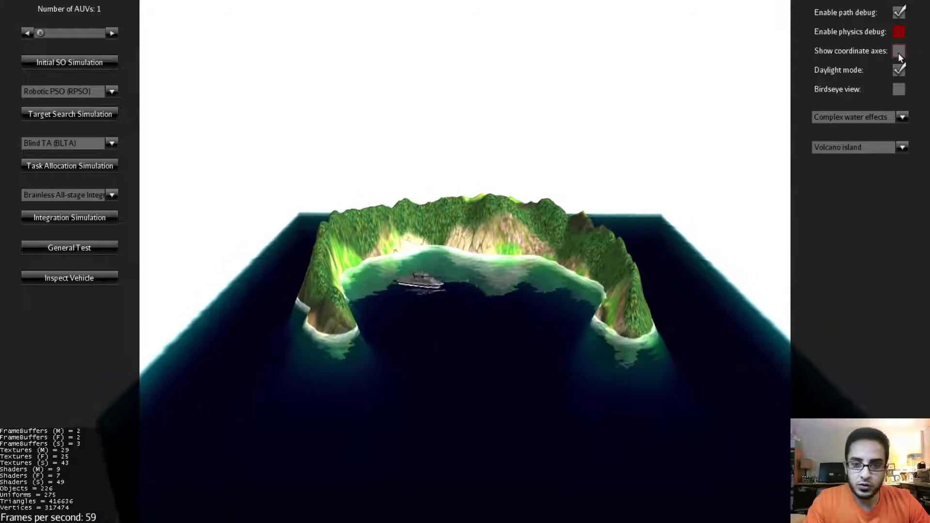
Show and hide the scene's coordinate axes, and switch daylight mode off and back on
left_click(898, 52)
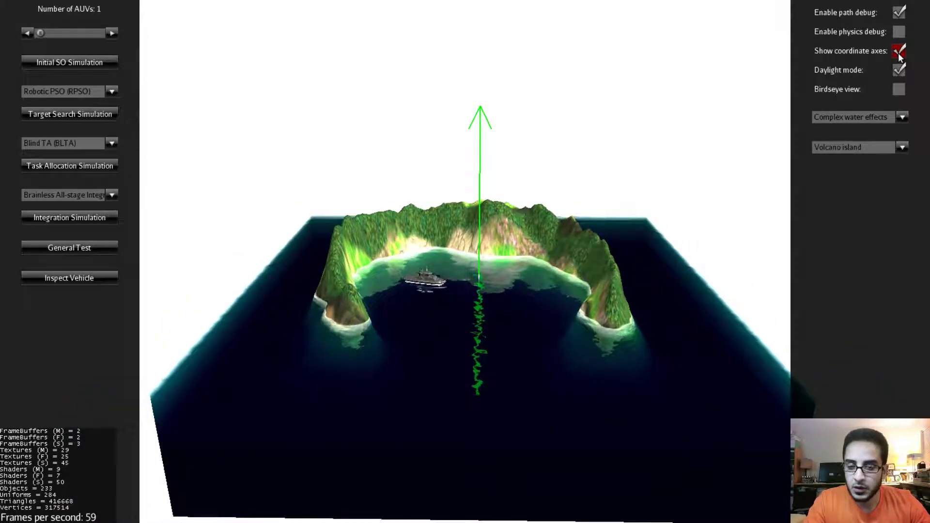
key("d")
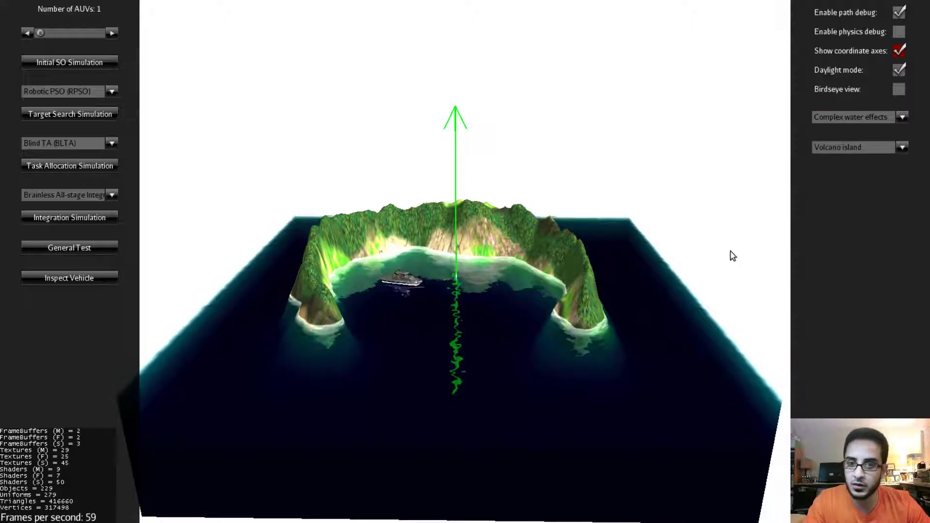
left_click(898, 51)
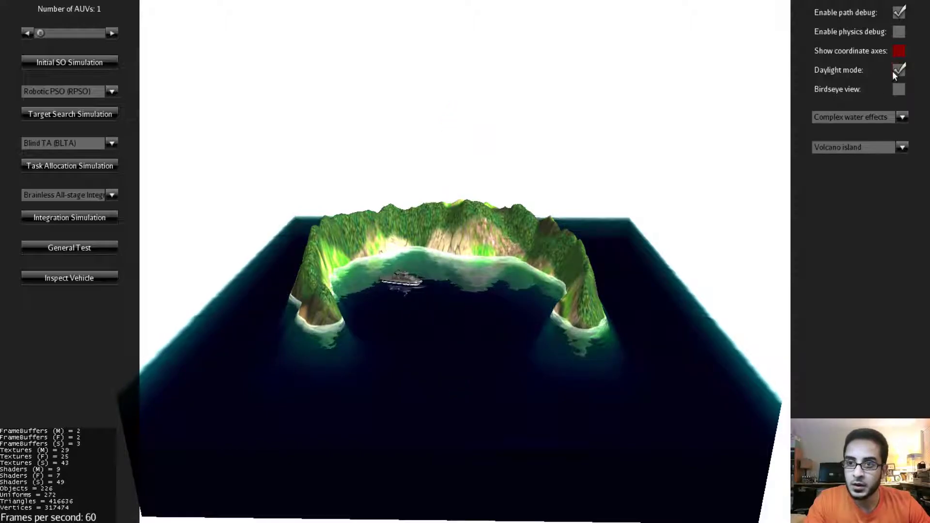
left_click(899, 71)
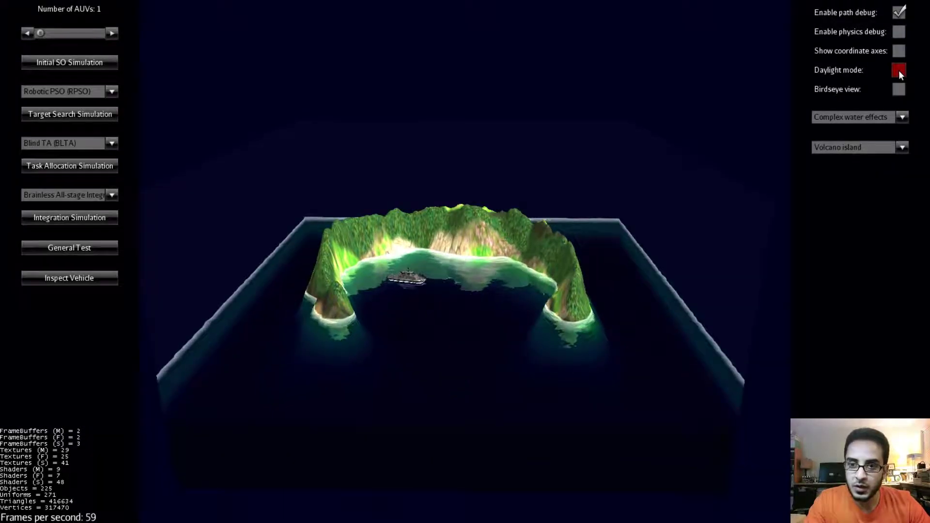
left_click(899, 71)
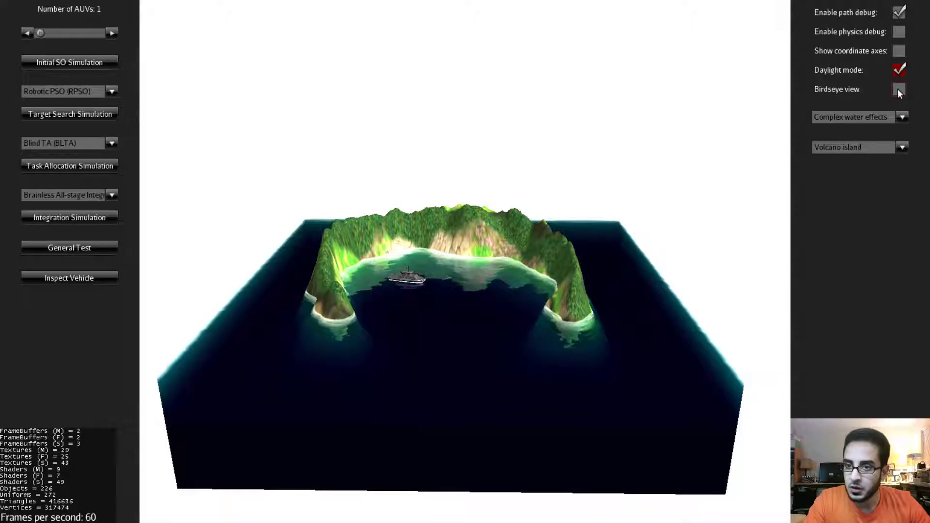
Toggle the birdseye view and leave it enabled to see the whole Volcano island from above
left_click(898, 90)
left_click(897, 90)
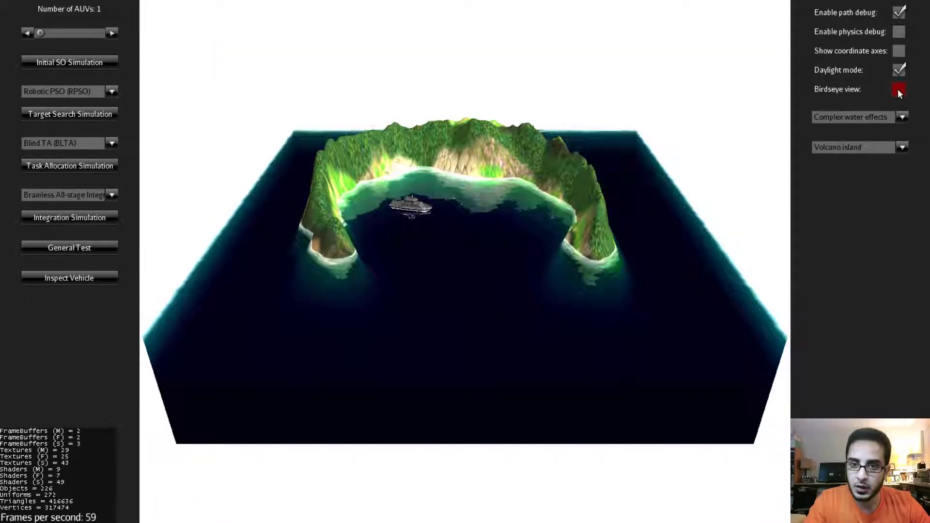
left_click(897, 90)
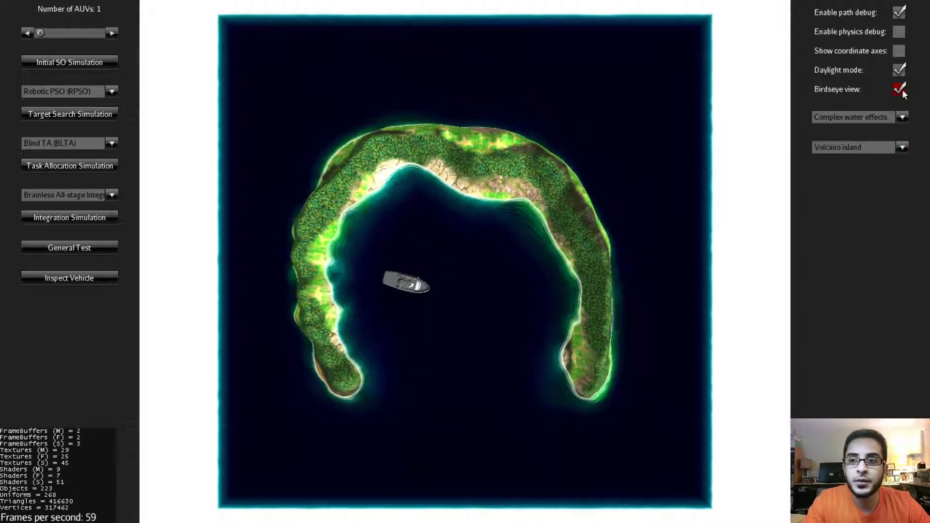
left_click_drag(746, 146, 748, 124)
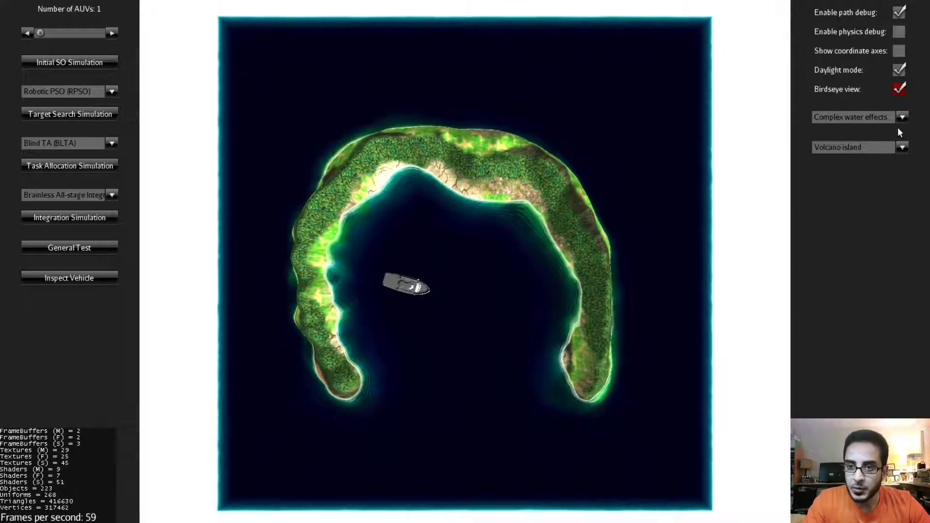
Change the water environment to Simple platform and disable the birdseye view
left_click(858, 115)
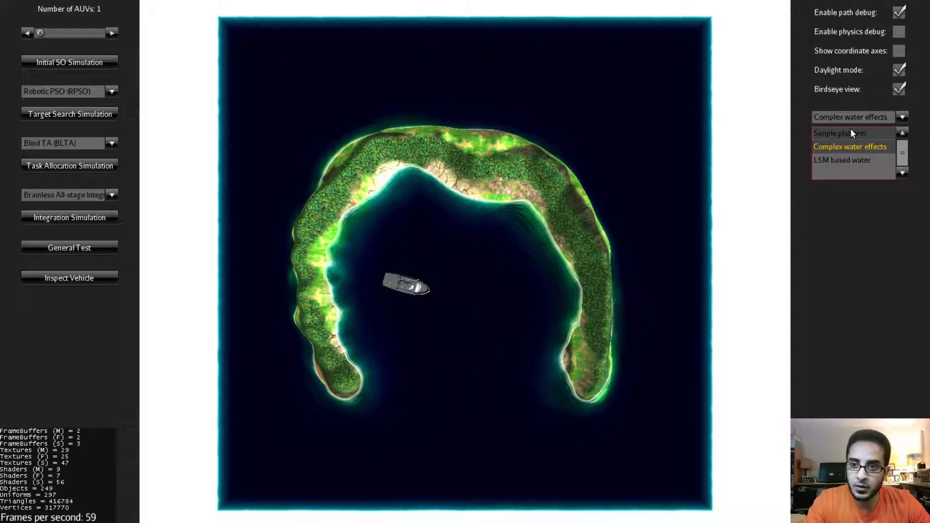
left_click(851, 135)
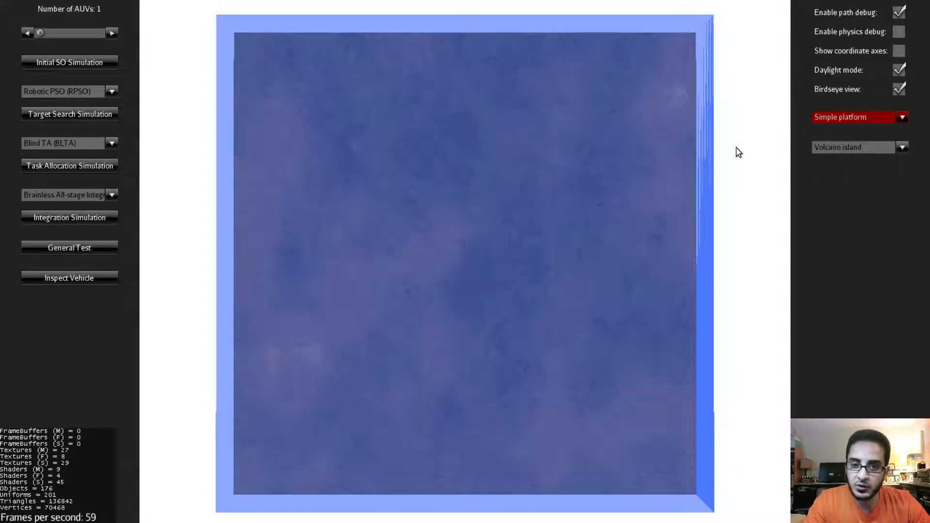
left_click(898, 89)
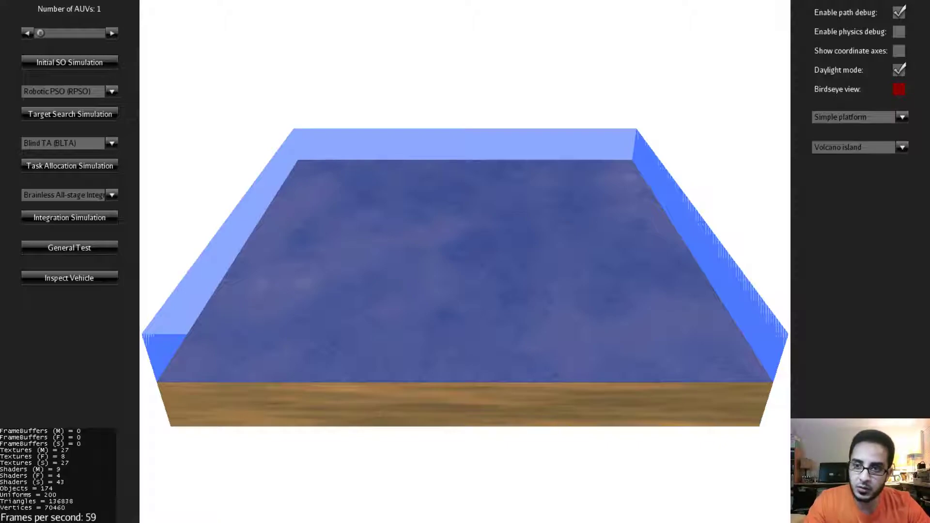
Try the LSM based water environment and return to Complex water effects
left_click(901, 117)
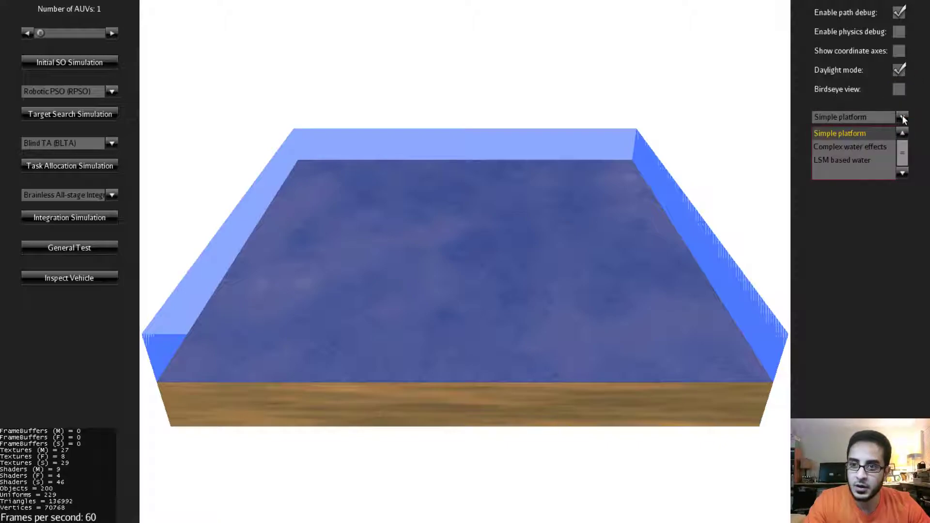
left_click(834, 160)
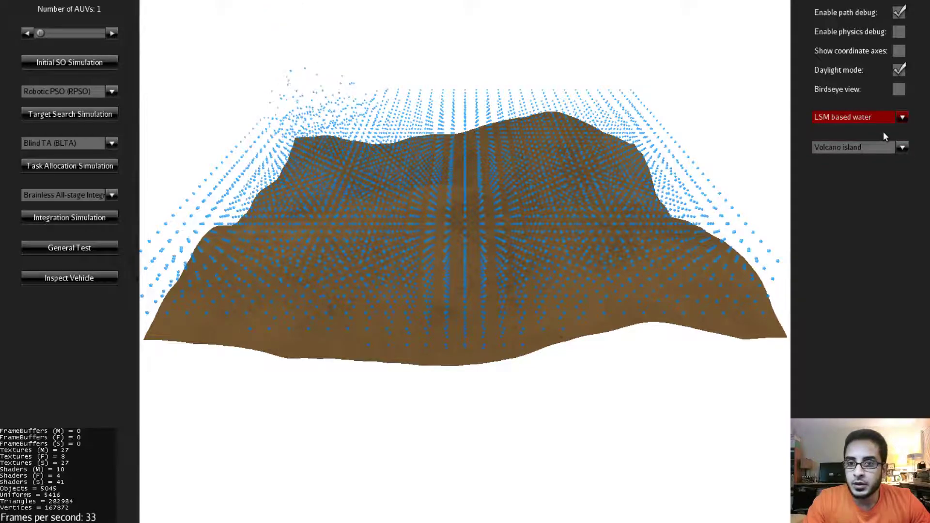
left_click(866, 121)
left_click(850, 146)
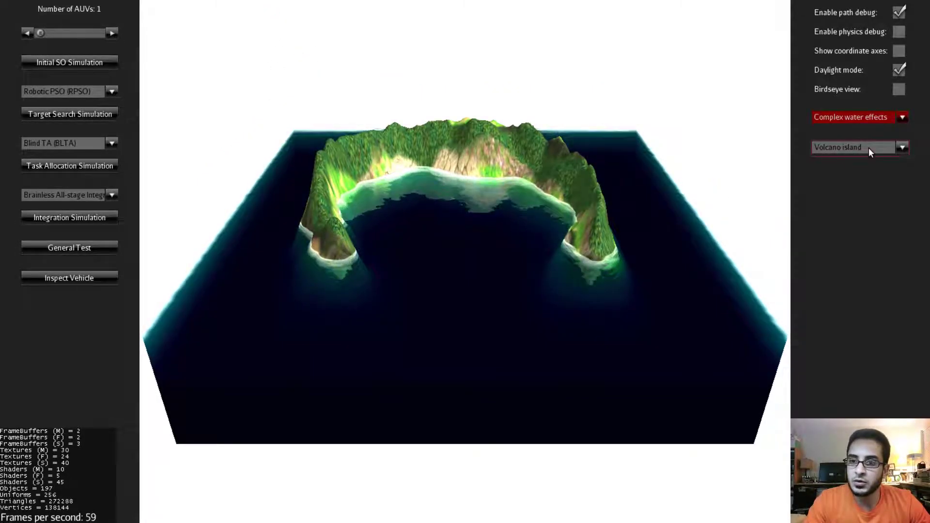
Preview the Terrain with center peak and Terrain with two peaks options in the water scene
left_click(867, 147)
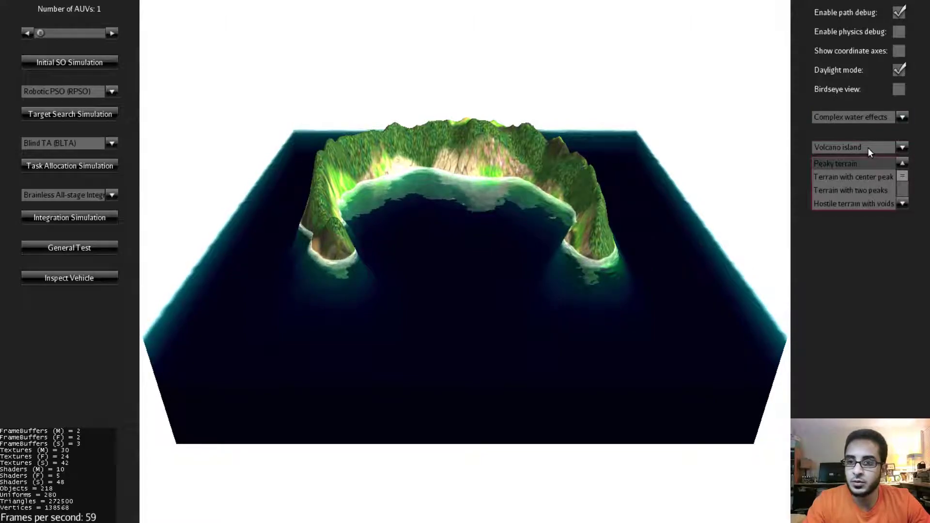
left_click(857, 176)
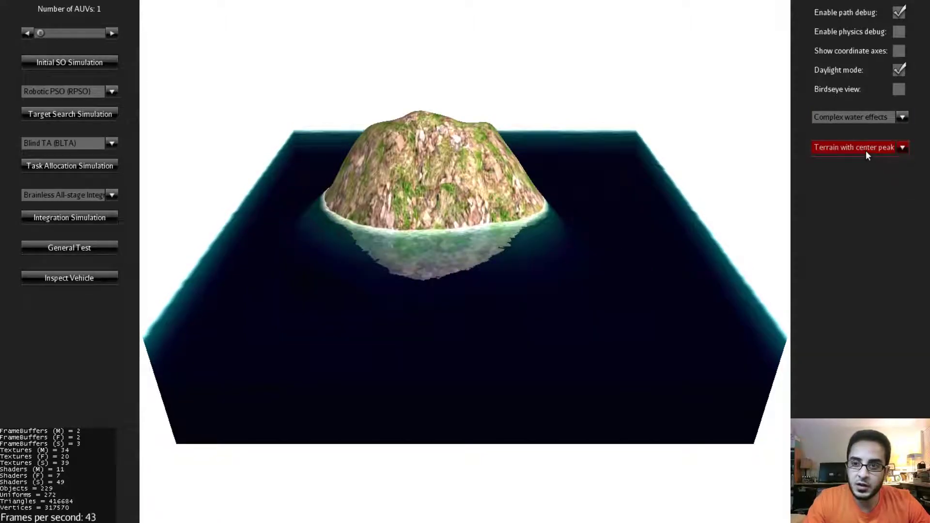
left_click(864, 149)
left_click(850, 190)
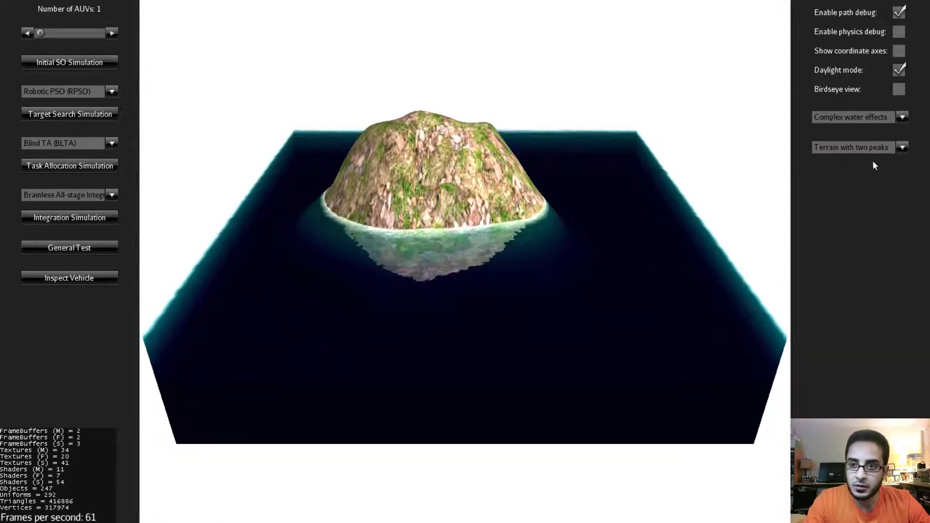
Change the scene's terrain to Hostile terrain with voids
left_click(893, 148)
left_click(900, 199)
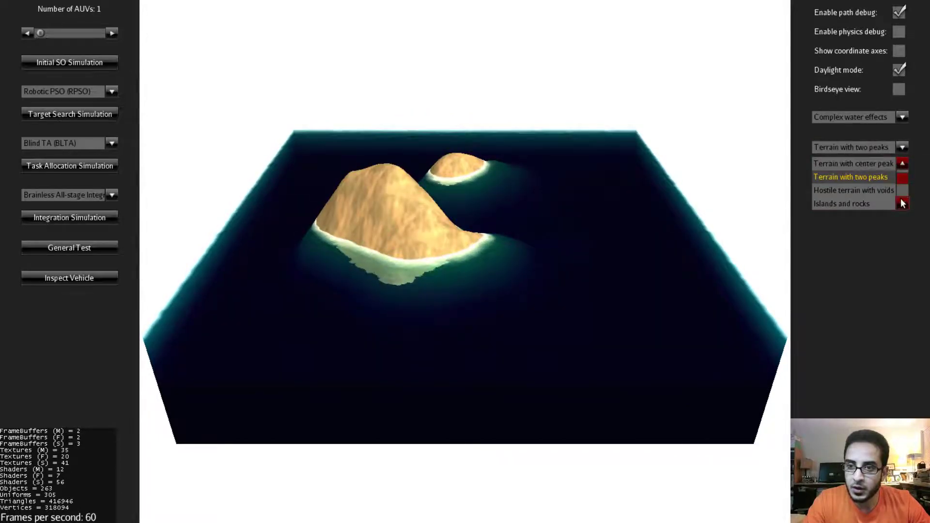
left_click(862, 191)
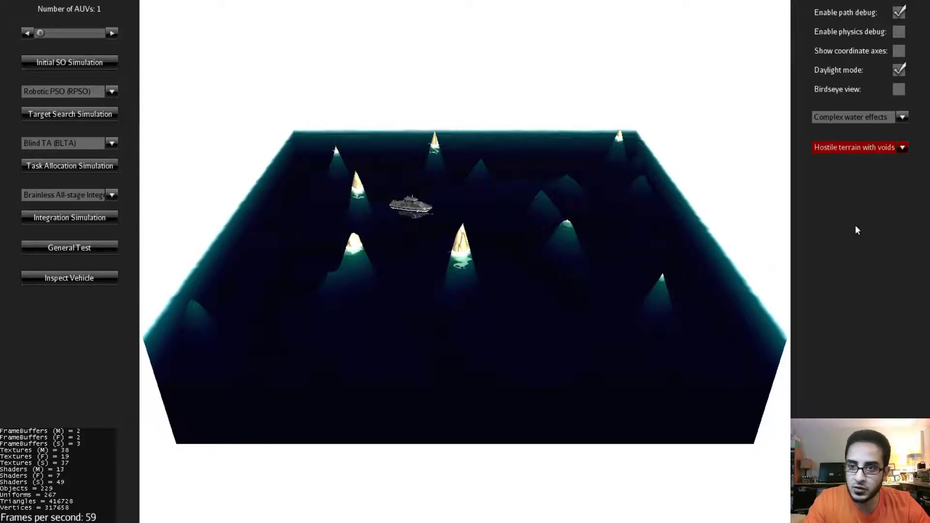
Change the scene's terrain to Obstacles
left_click(852, 147)
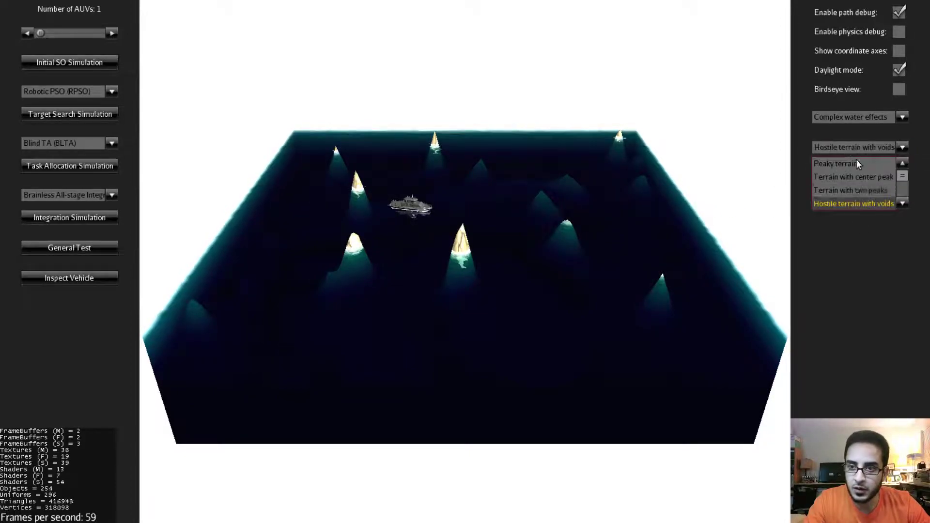
left_click_drag(904, 175, 905, 194)
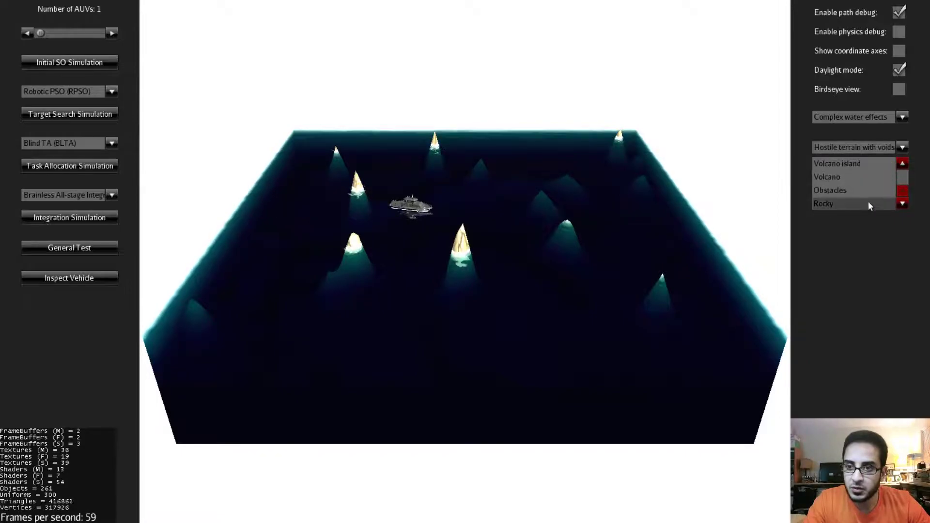
left_click(851, 192)
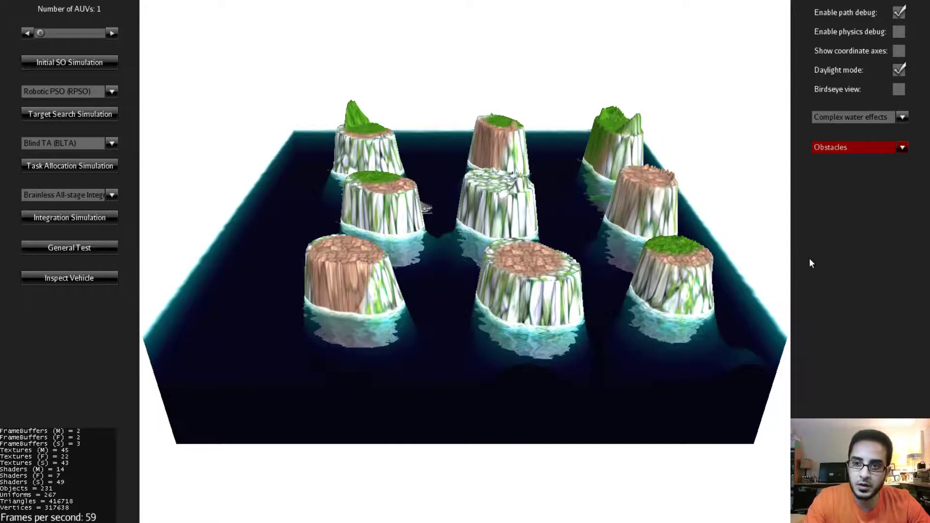
Change the scene's terrain to Rocky
left_click(890, 148)
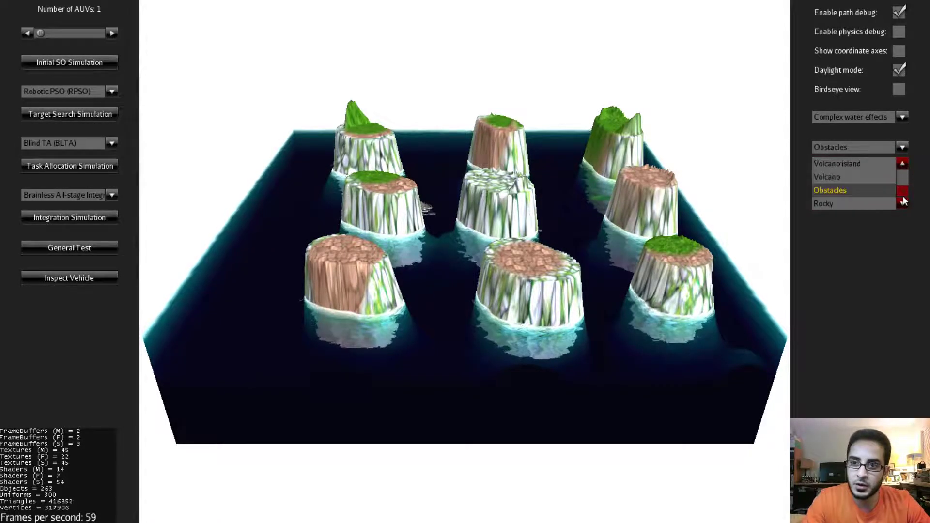
left_click(841, 201)
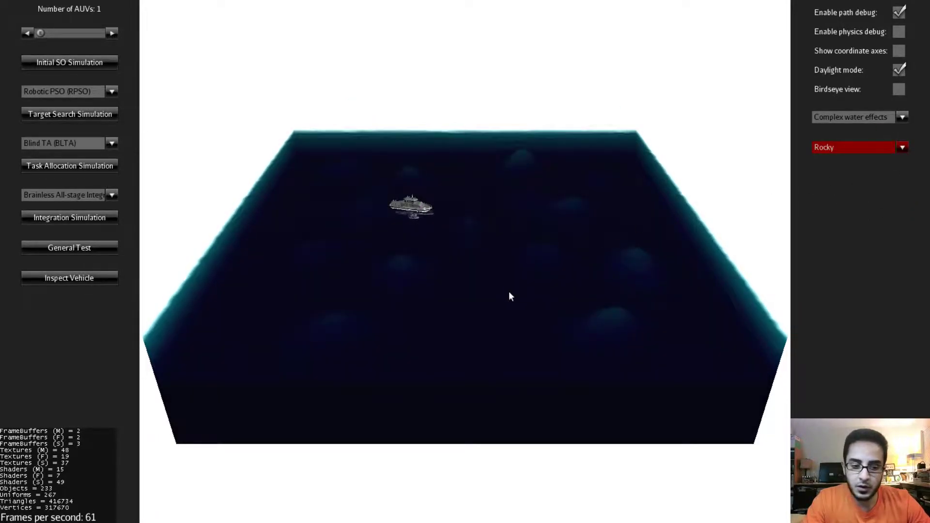
Examine the submerged Rocky terrain and the ship on the water surface from close up and from farther back
mouse_move(509, 295)
left_mouse_down()
mouse_move(513, 283)
mouse_move(506, 293)
left_mouse_up()
key("w")
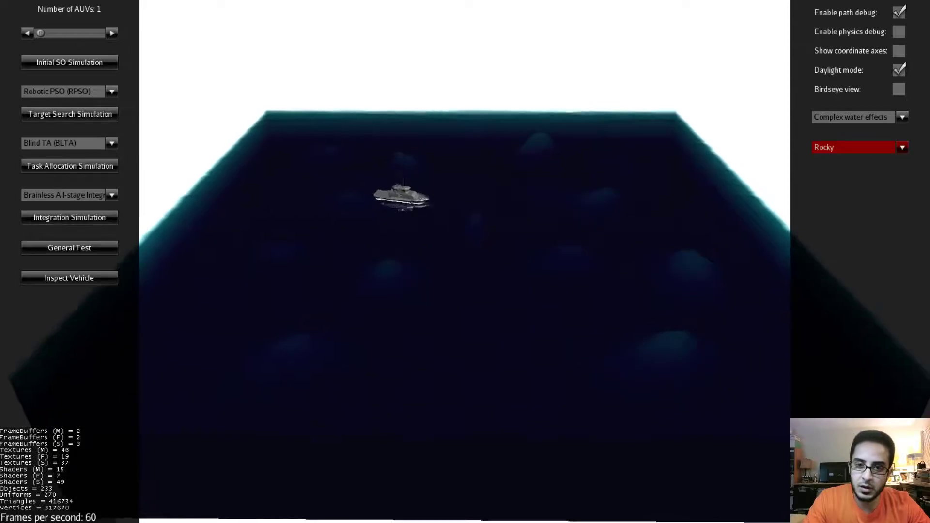
key("w")
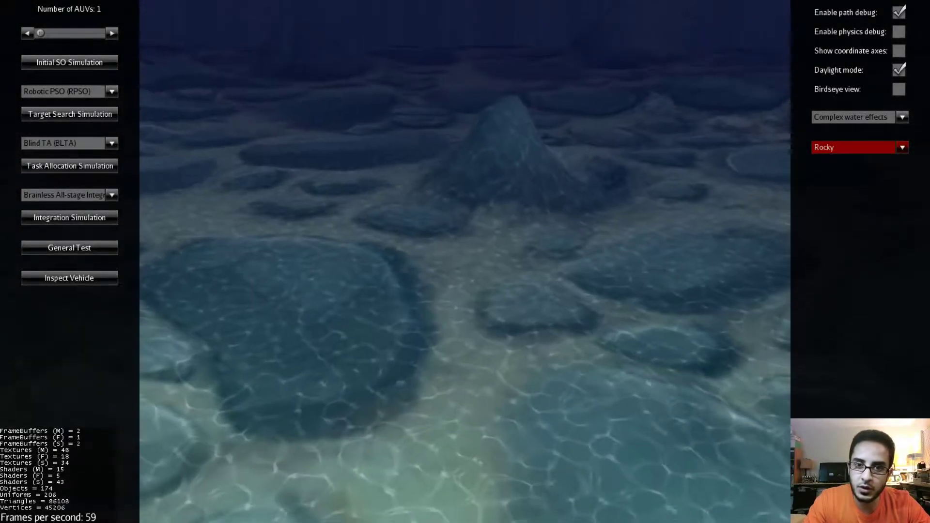
left_click_drag(506, 293, 407, 296)
key("a")
key("s")
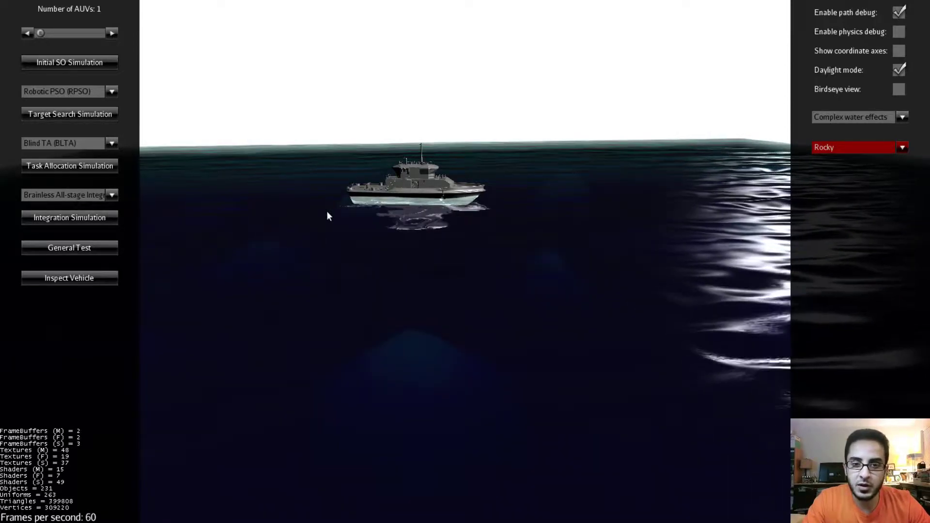
scroll(326, 211, "down", 5)
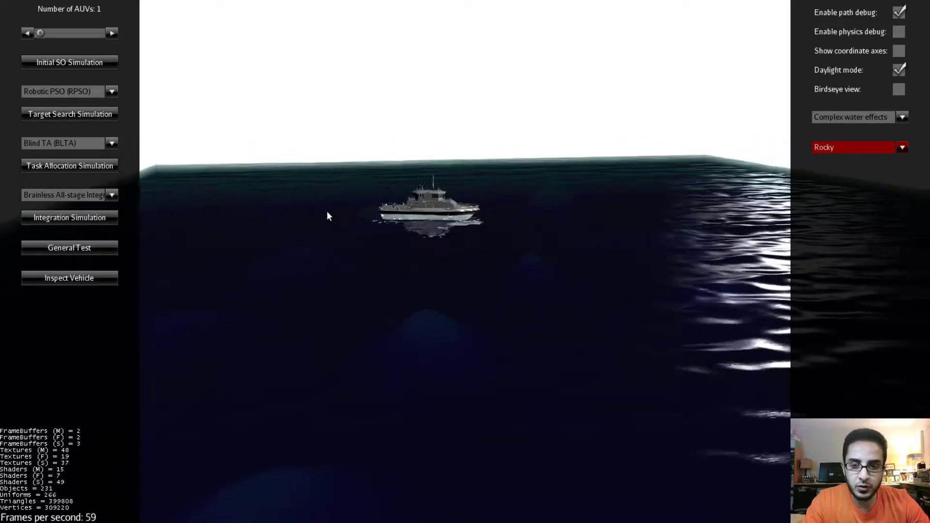
Turn on the birdseye view for the Rocky terrain scene
left_click(899, 89)
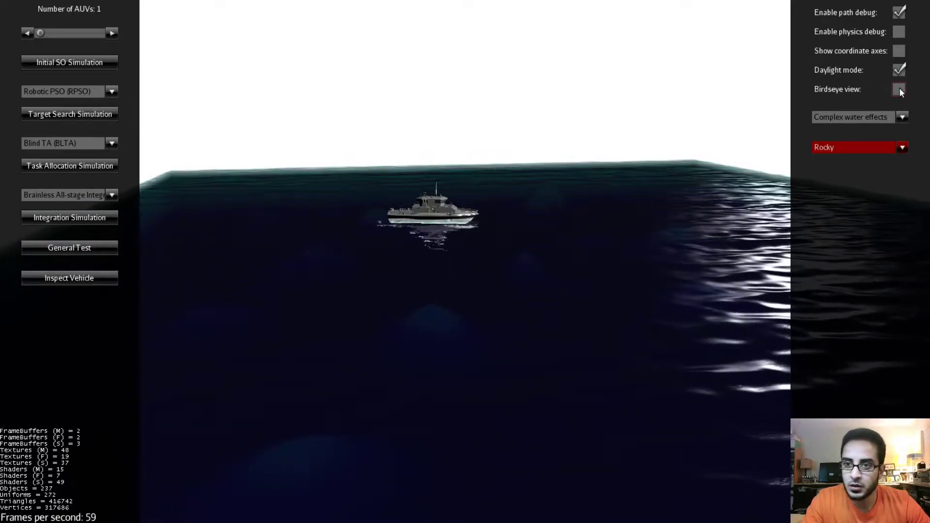